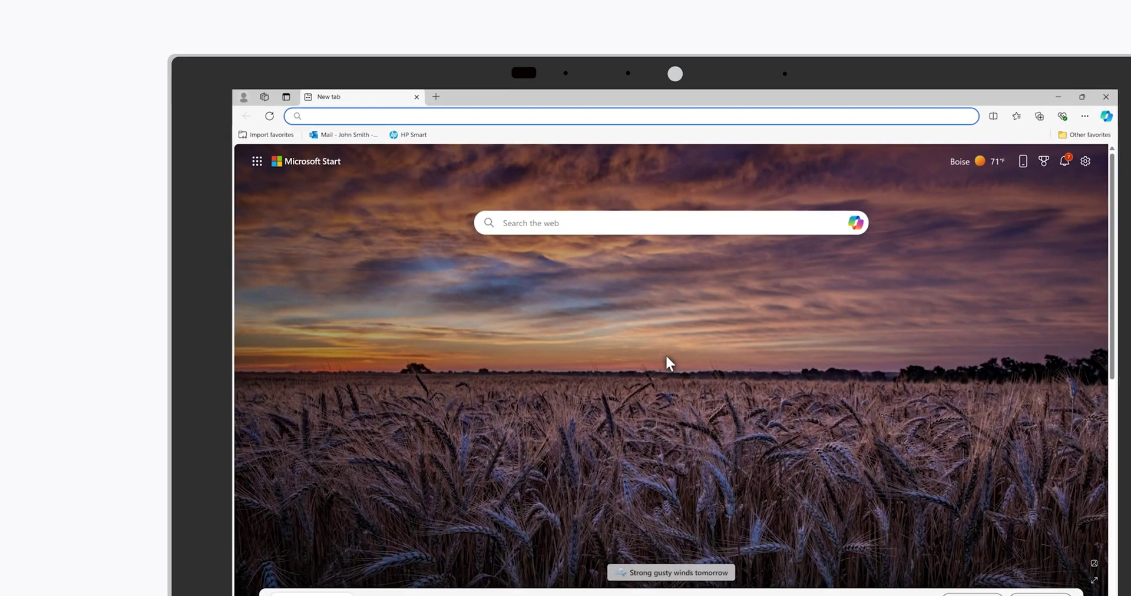
# Enter the printer's IP address 192.222.2.222 in a new Edge tab
pyautogui.write('19')
pyautogui.write('2')
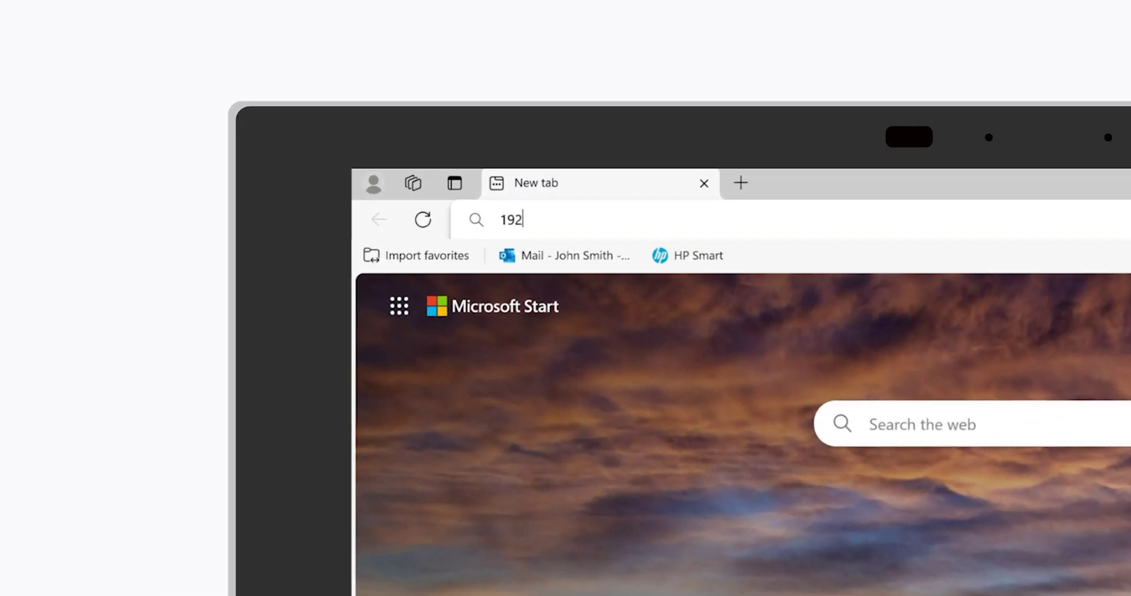
pyautogui.write('.222.2.')
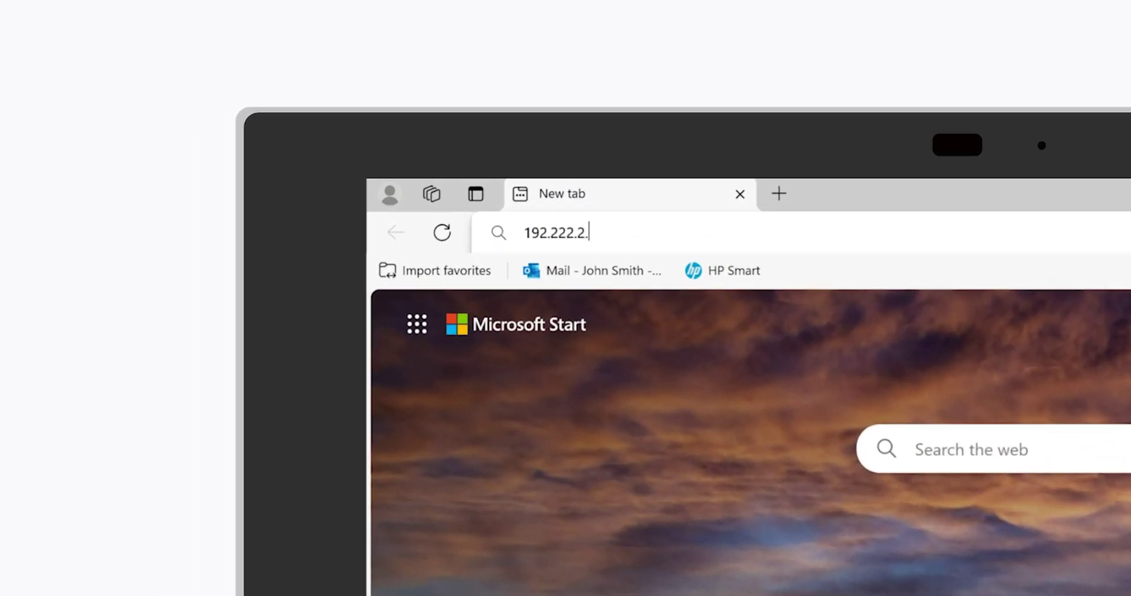
pyautogui.write('222')
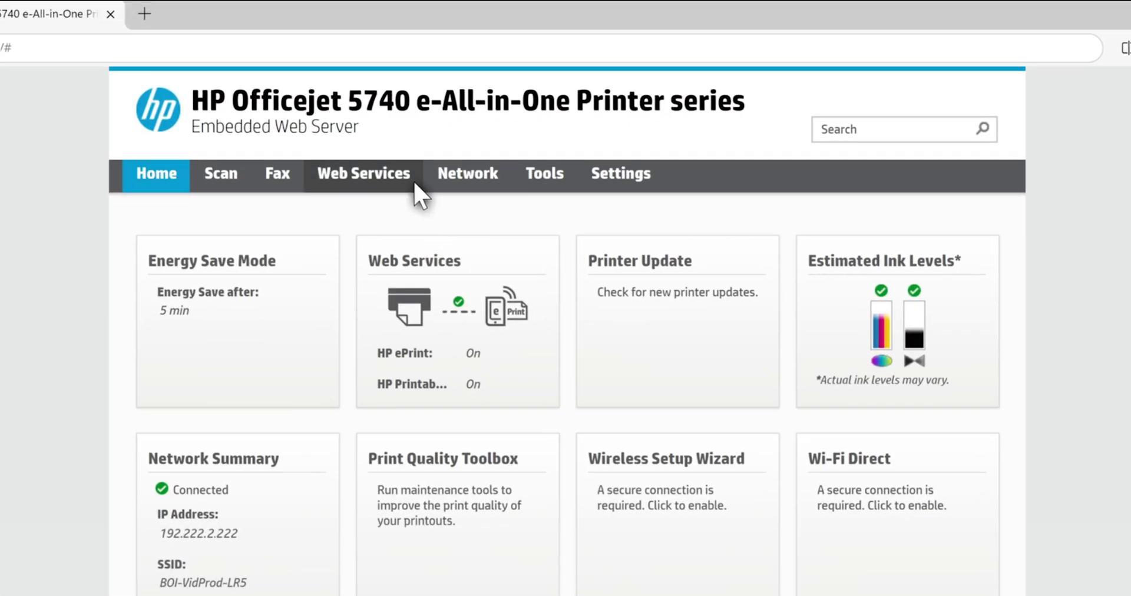
# Open the Web Services section of the printer's embedded web server
pyautogui.click(417, 188)
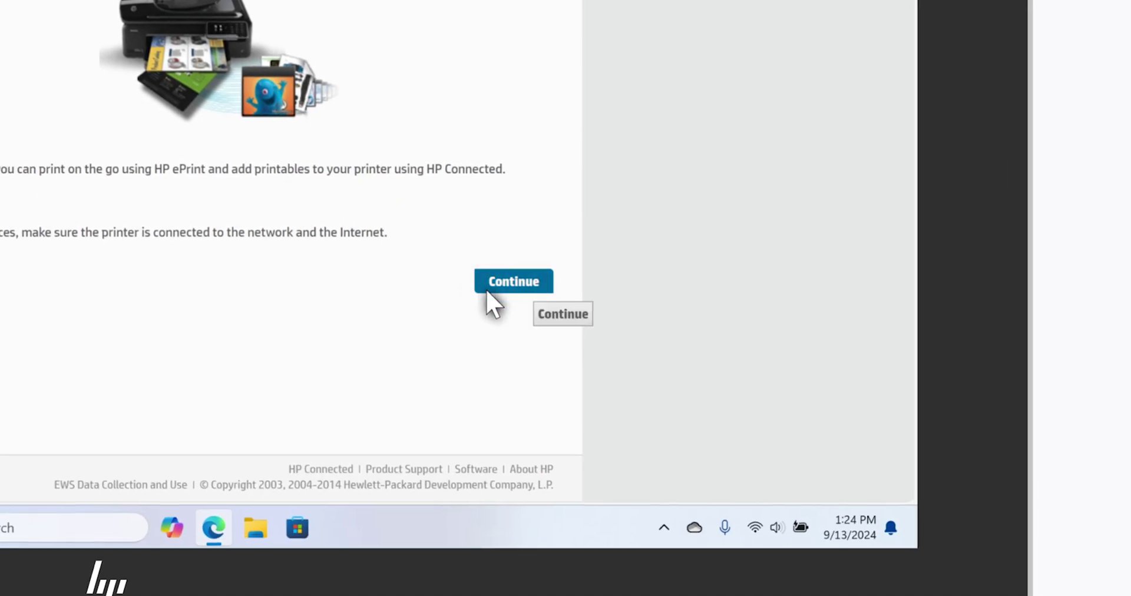
# Accept the Web Services terms, confirm the printer is activated, and finish enabling ePrint and Printables
pyautogui.click(487, 291)
pyautogui.scroll(-3, 946, 261)
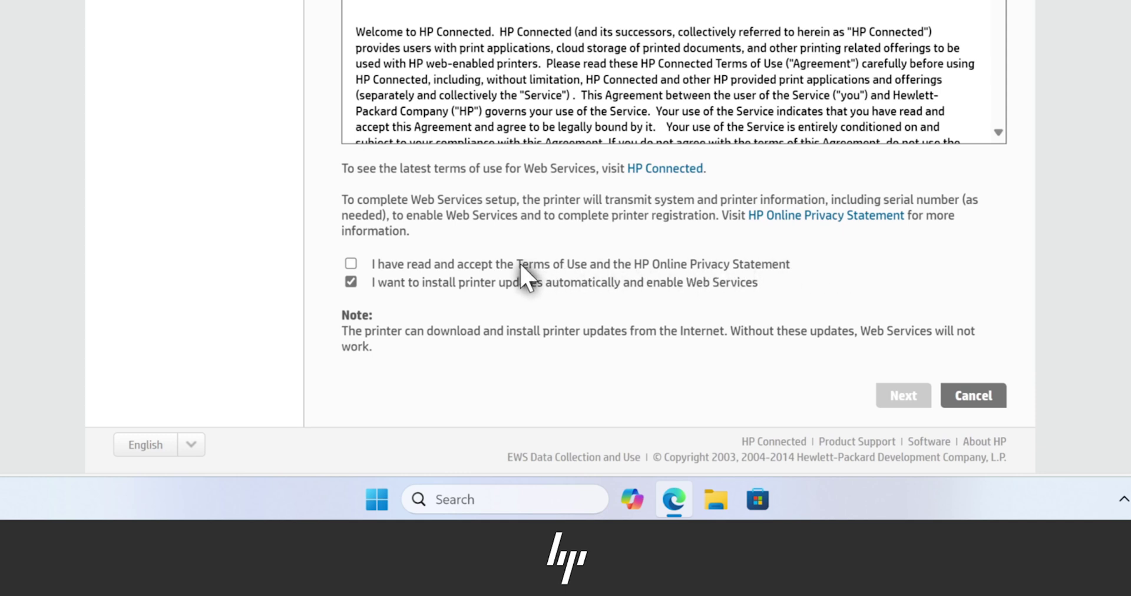
pyautogui.click(351, 263)
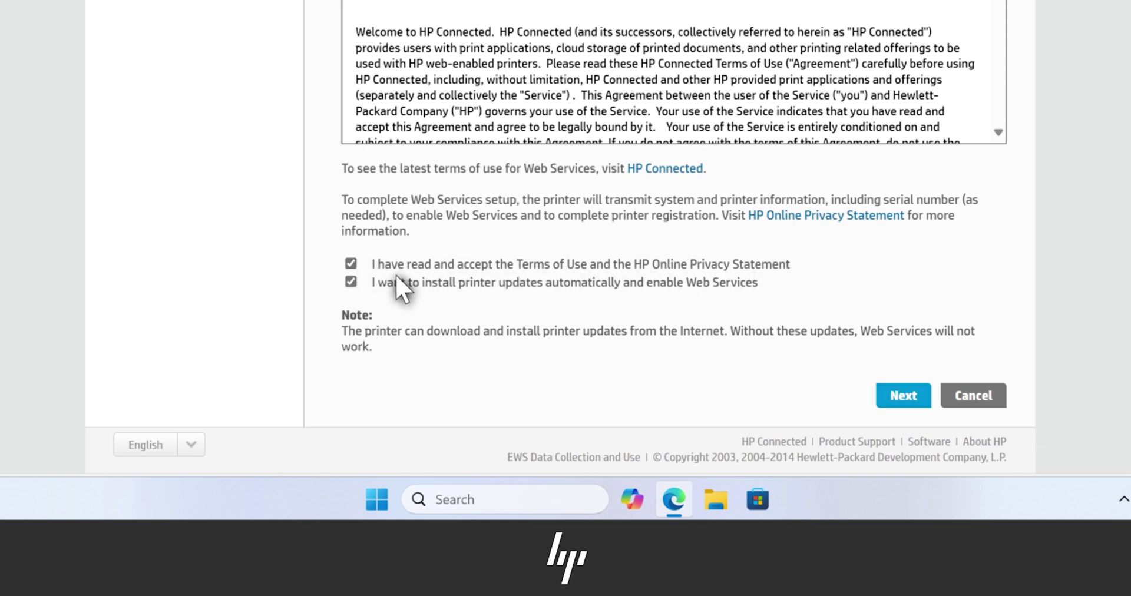
pyautogui.click(885, 393)
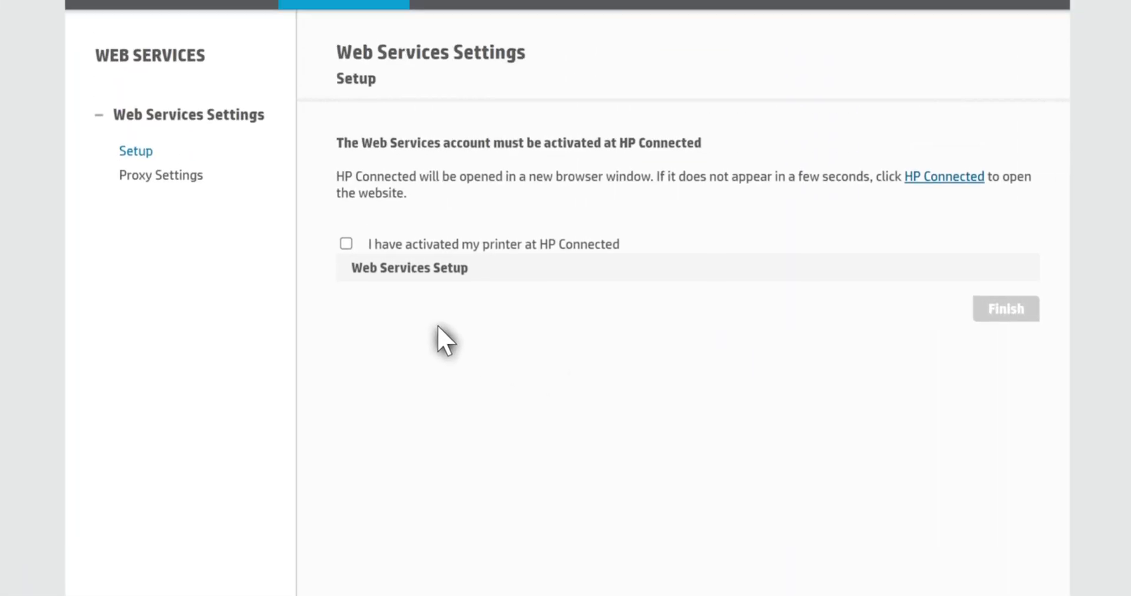
pyautogui.click(346, 244)
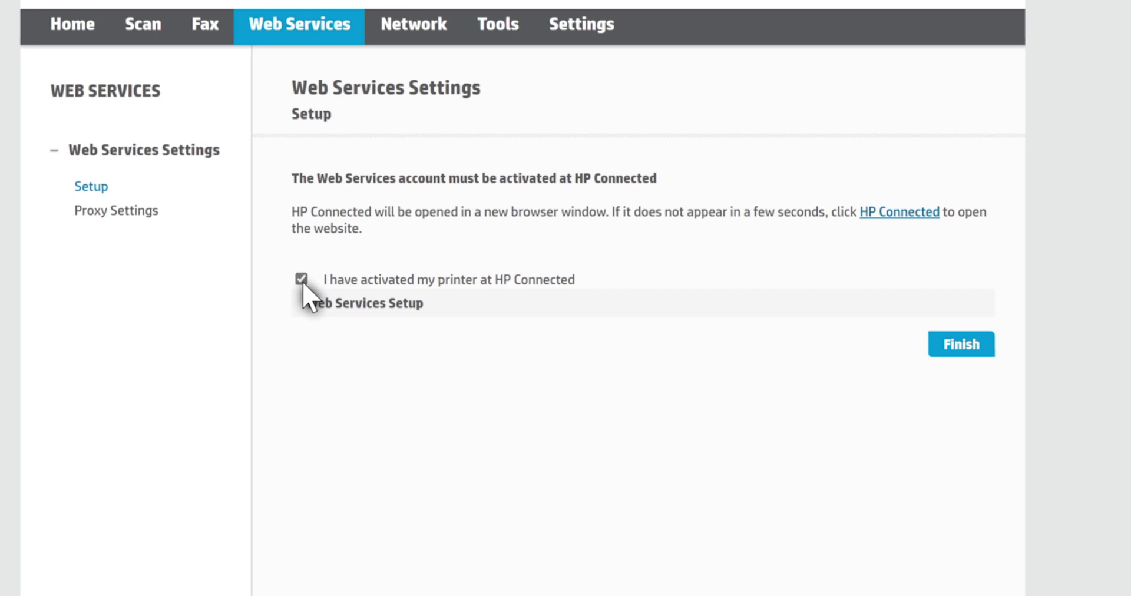
pyautogui.click(745, 350)
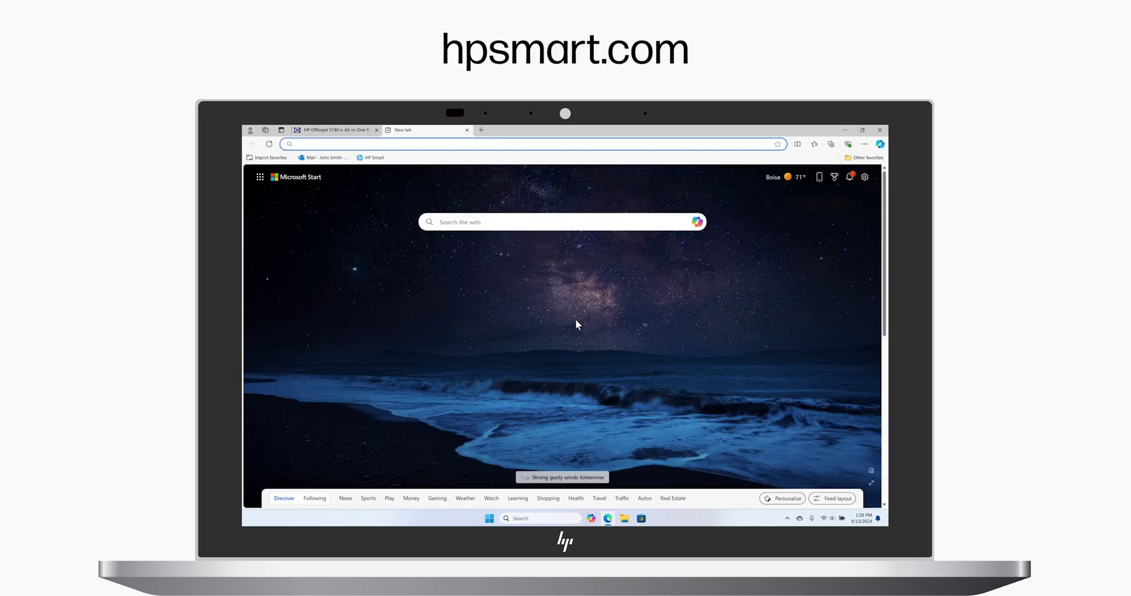
# Go to hpsmart.com/newprinter and create a new HP account
pyautogui.write('hpsmart')
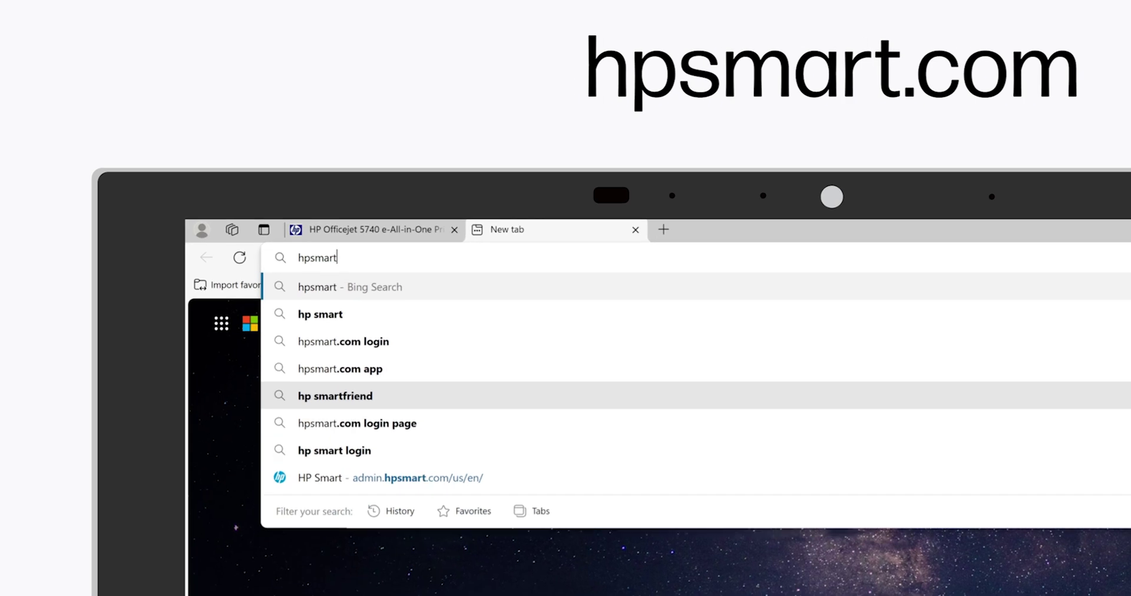
pyautogui.write('.com/newp')
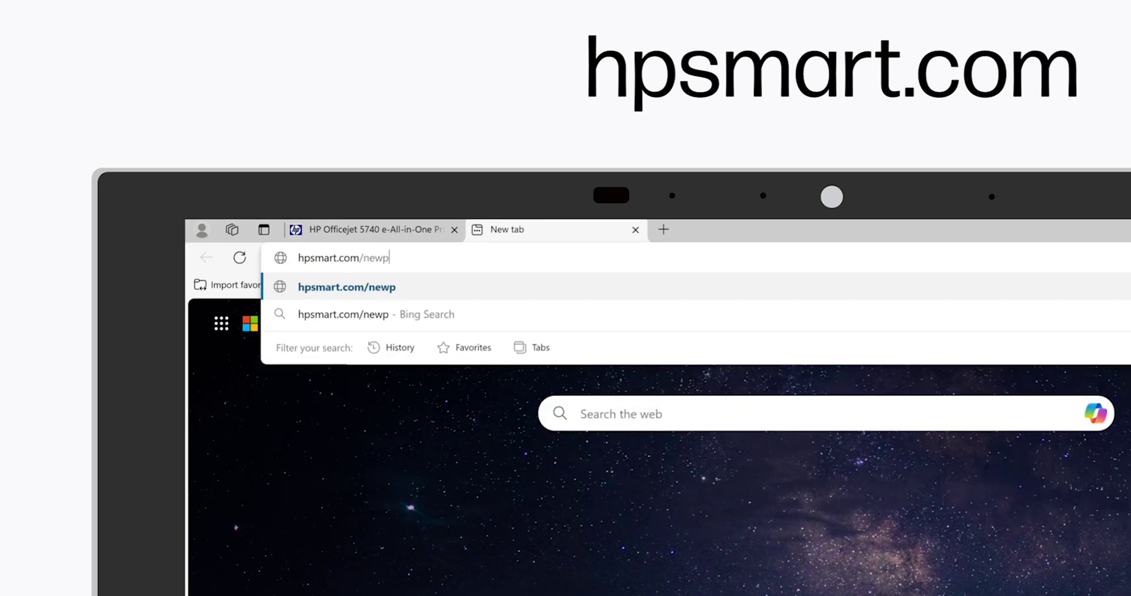
pyautogui.write('rinter')
pyautogui.press('Return')
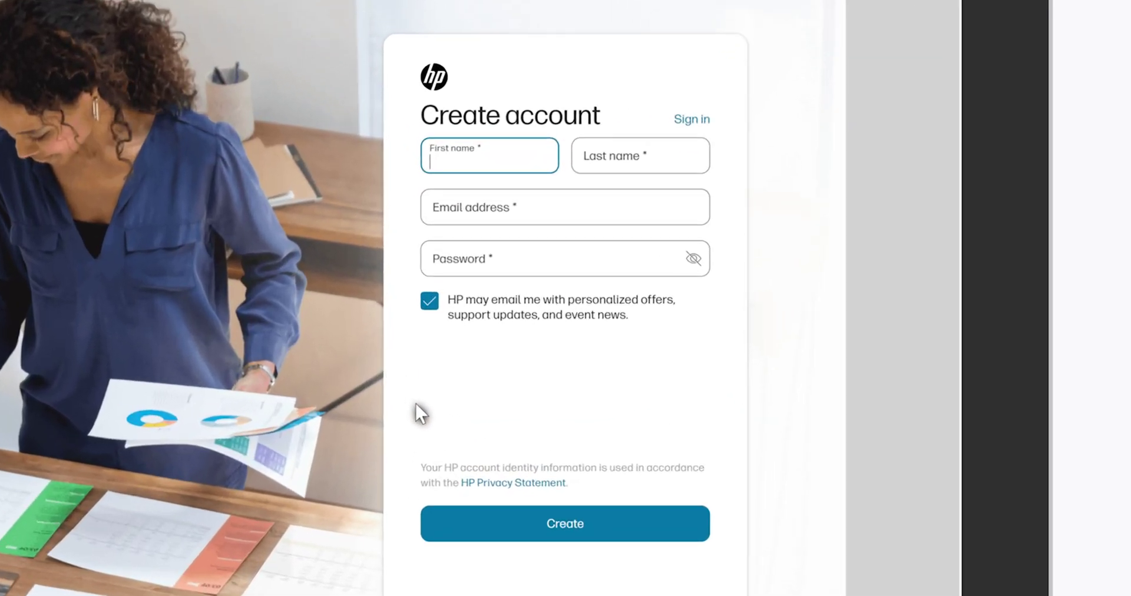
pyautogui.click(508, 522)
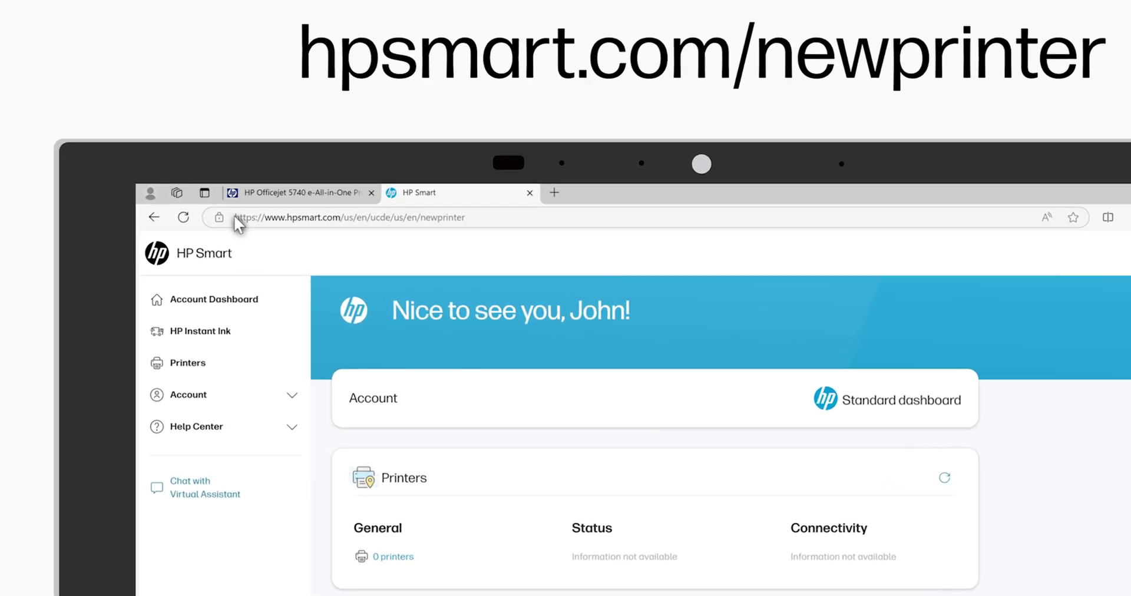
# Load hpsmart.com/us/en/newprinter and add the printer using its claim code
pyautogui.click(236, 216)
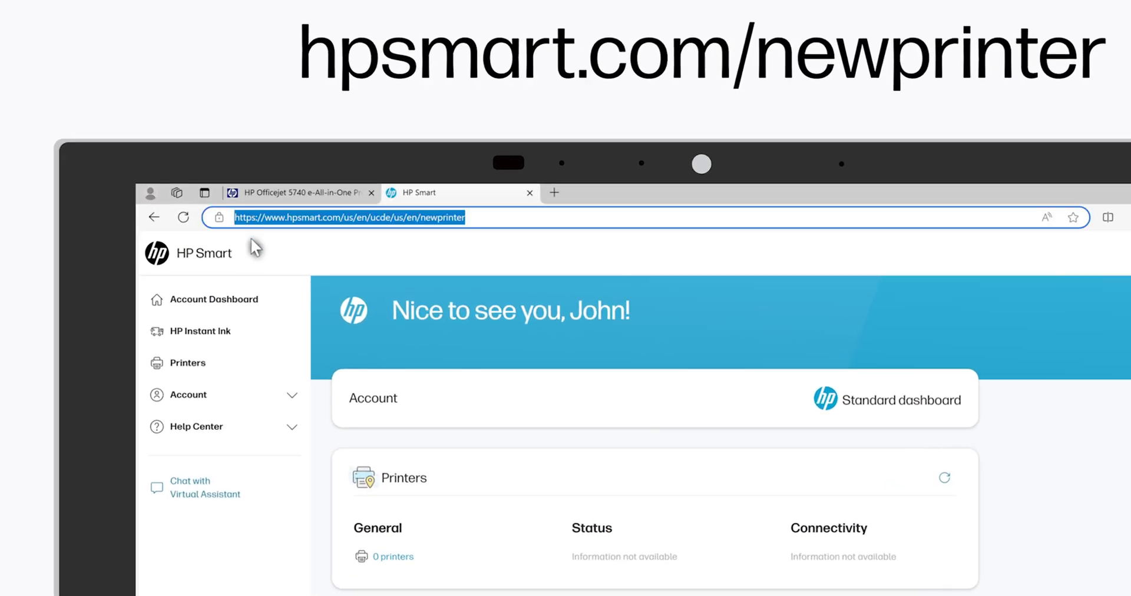
pyautogui.press('BackSpace')
pyautogui.write('hpsmart')
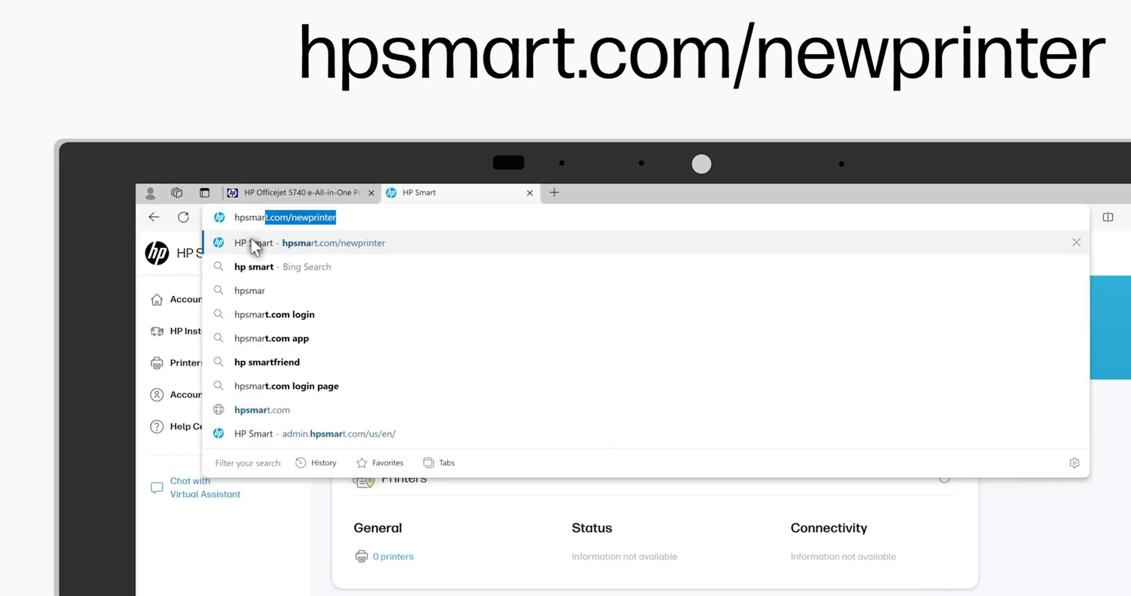
pyautogui.write('.com')
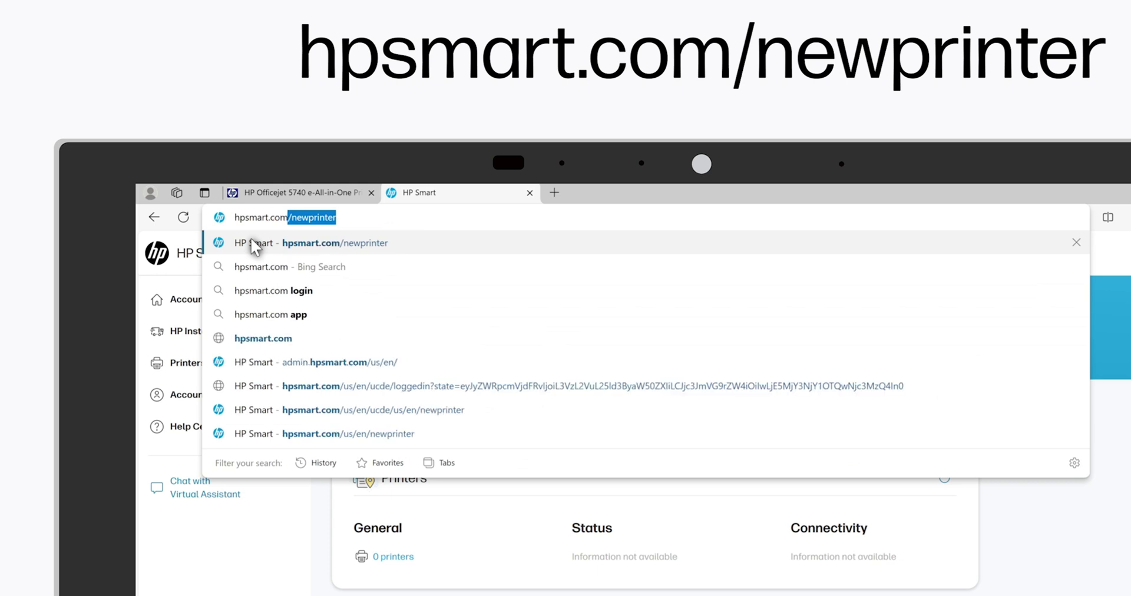
pyautogui.write('/us/en/newprinter')
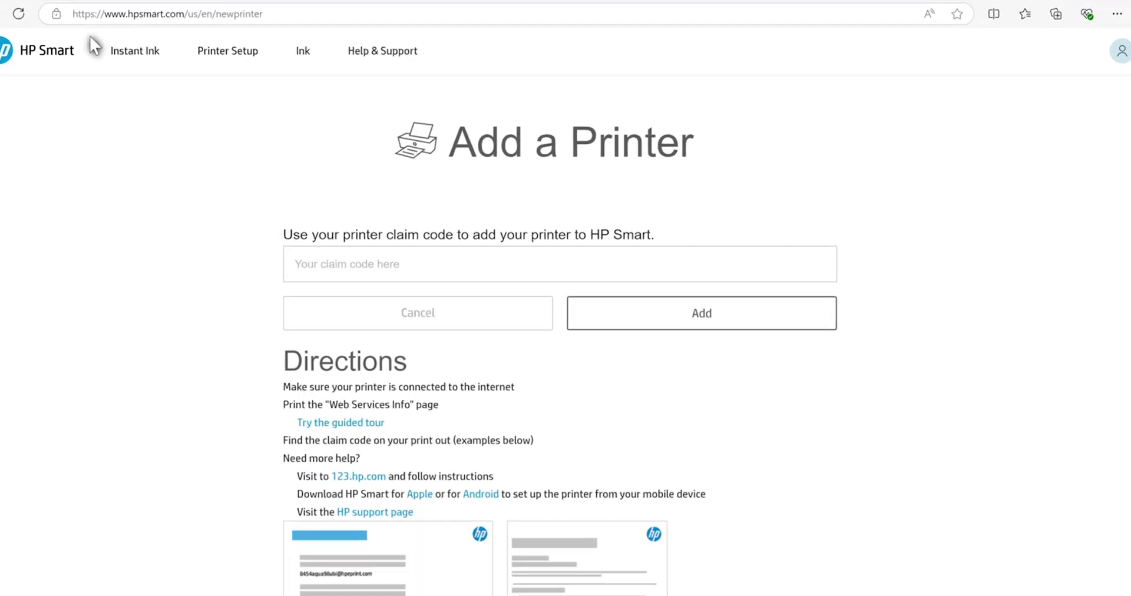
pyautogui.write('34')
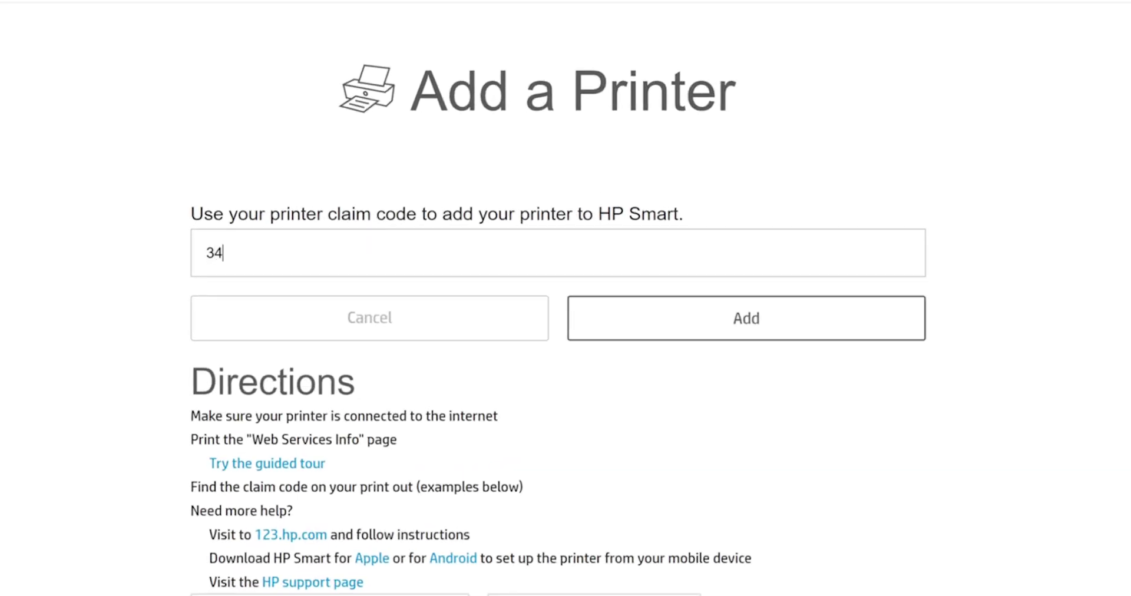
pyautogui.write('77kbd52')
pyautogui.write('rgdqy')
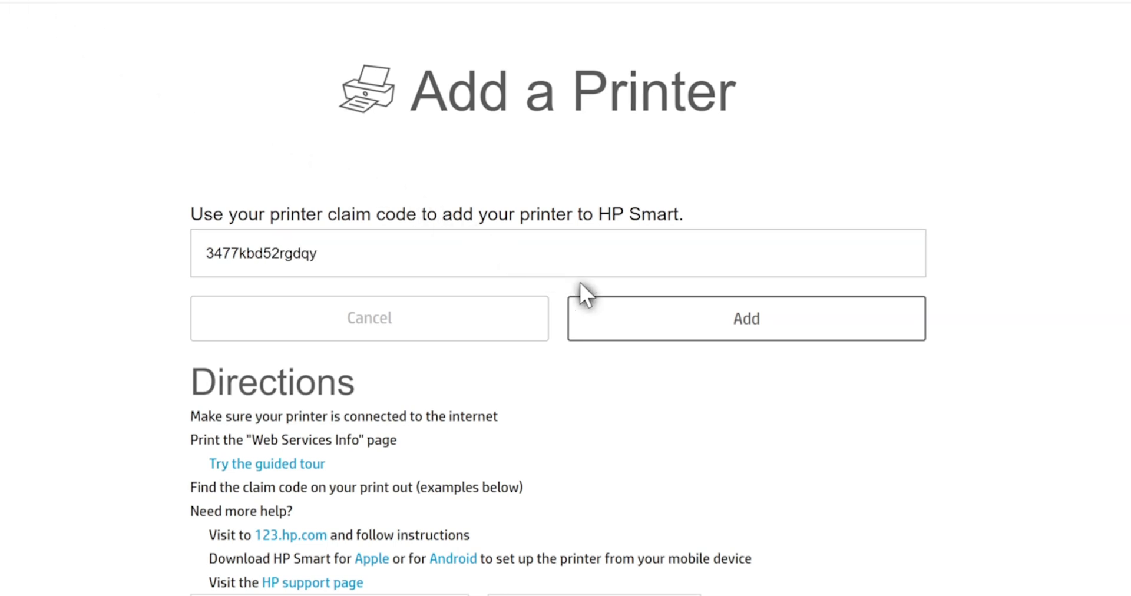
pyautogui.click(651, 319)
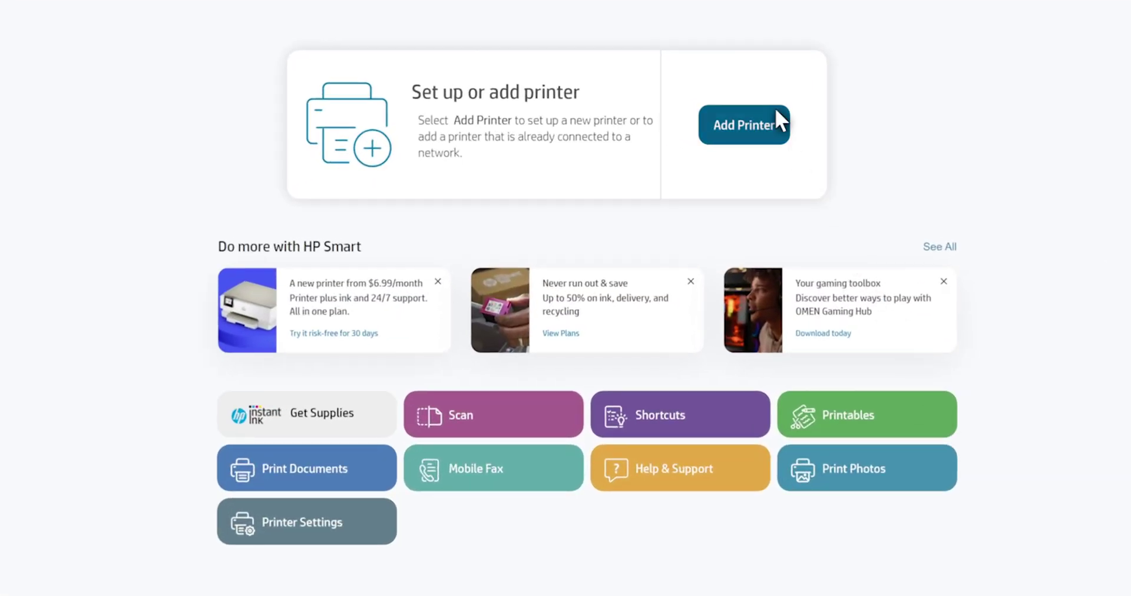
# Add the HP53974D Officejet 5740 series printer in HP Smart and confirm its driver installation
pyautogui.click(775, 112)
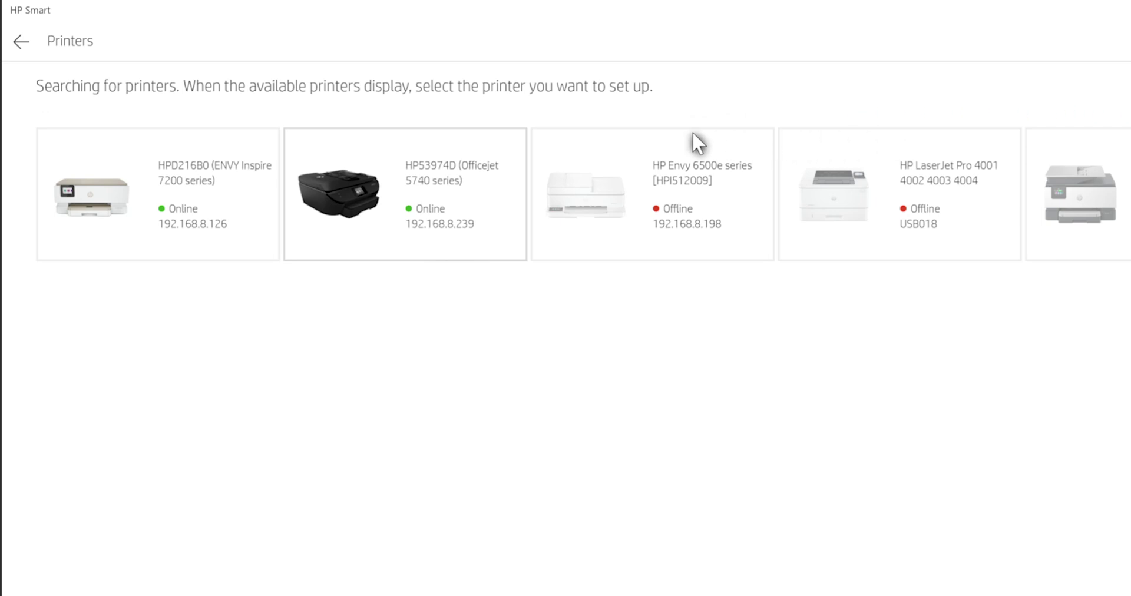
pyautogui.click(500, 137)
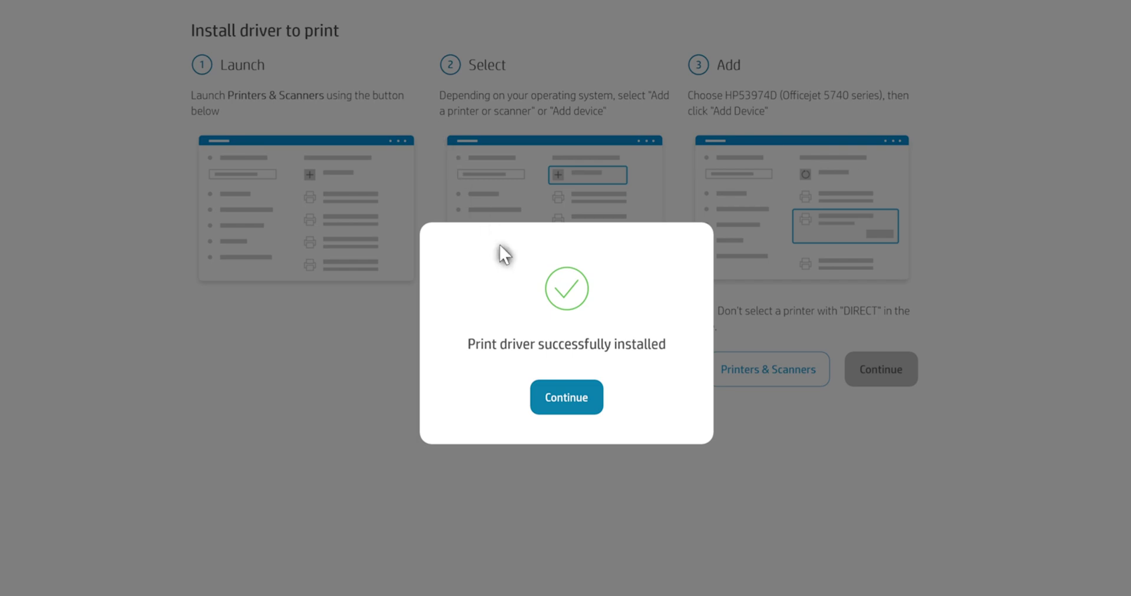
pyautogui.click(593, 407)
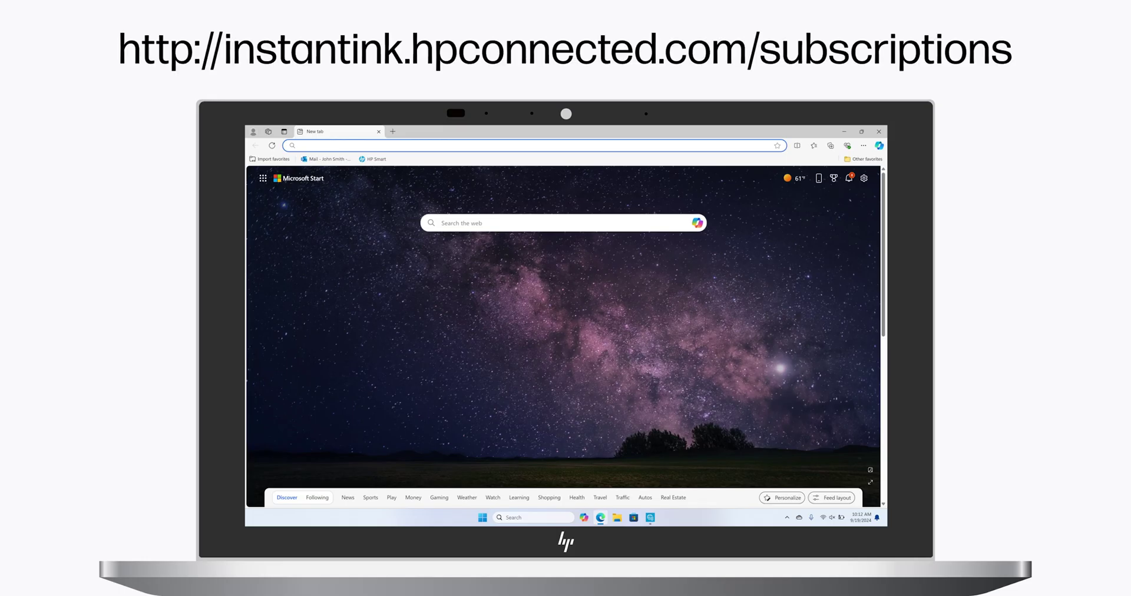
# Go to instantink.hpconnected.com/subscriptions and create a new HP account with the user's name
pyautogui.write('i')
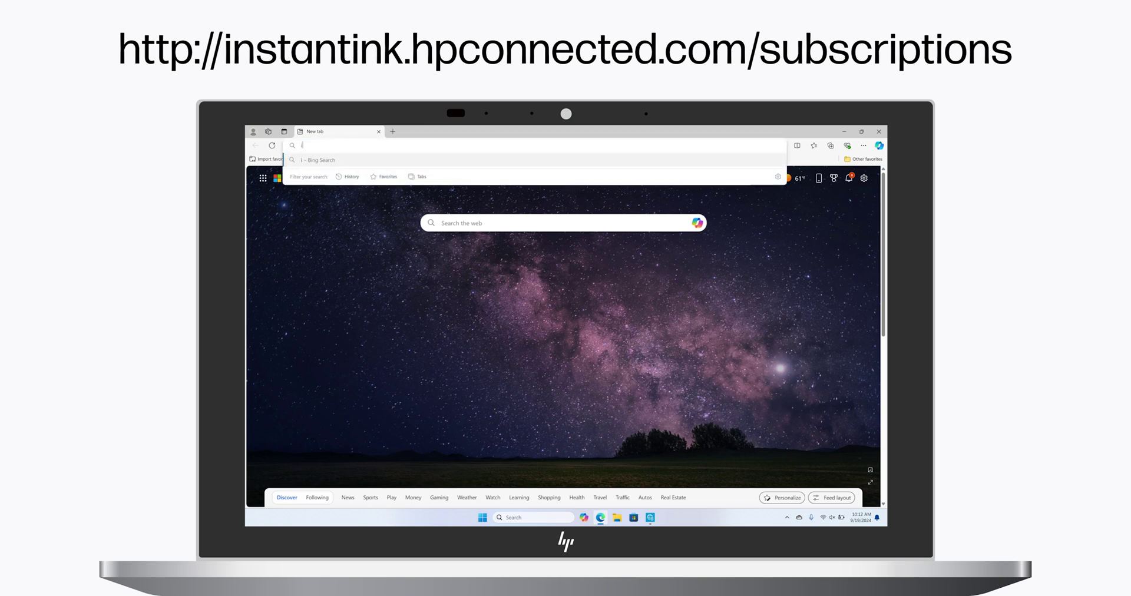
pyautogui.write('nstantink.')
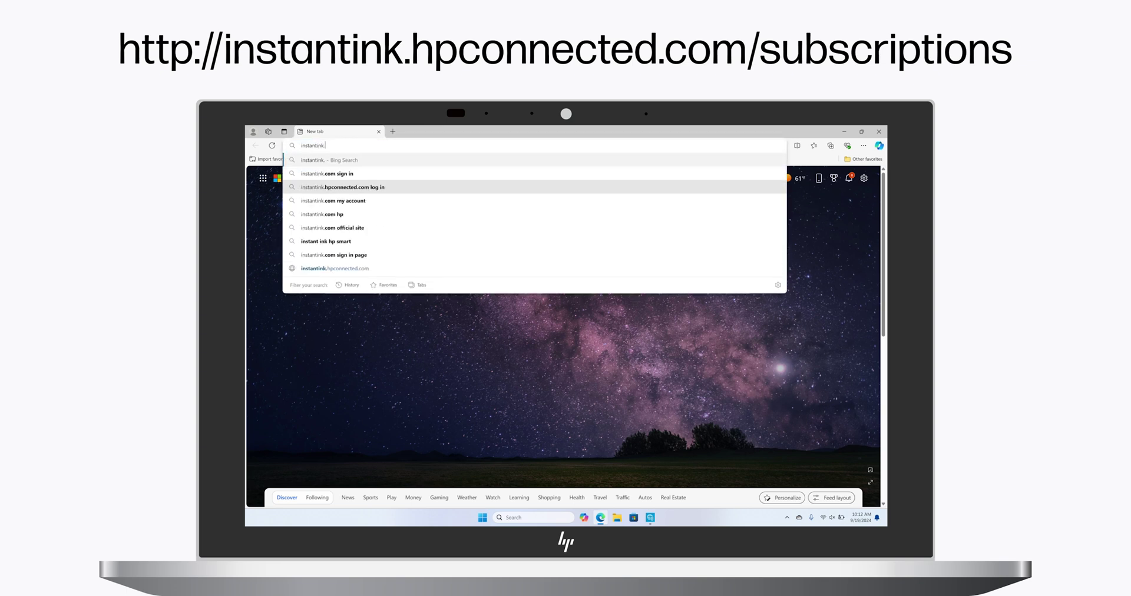
pyautogui.write('hpconnected')
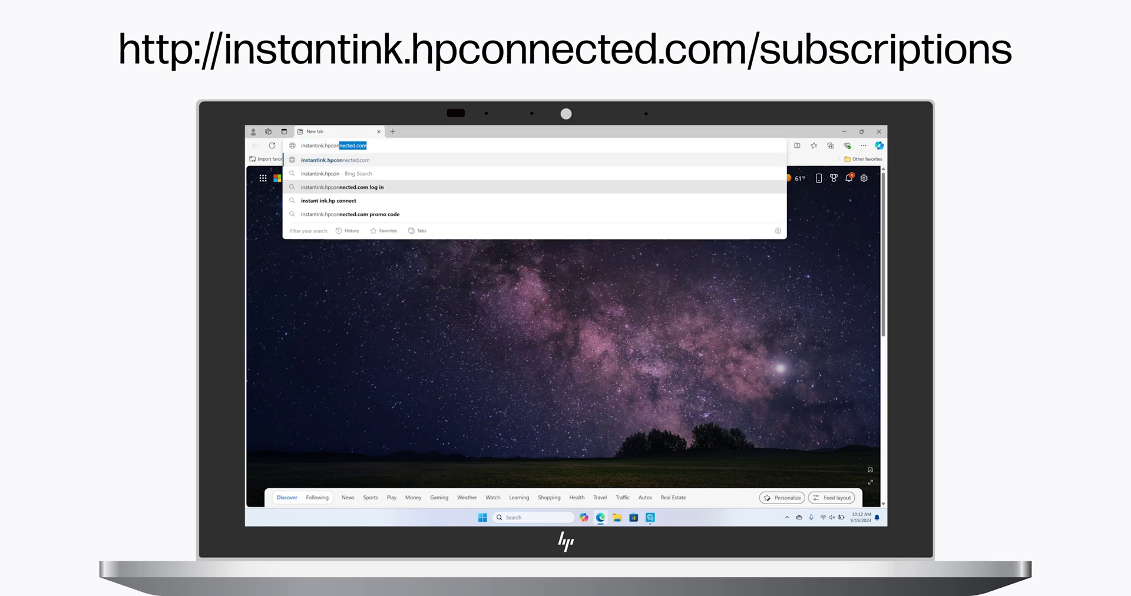
pyautogui.write('.com')
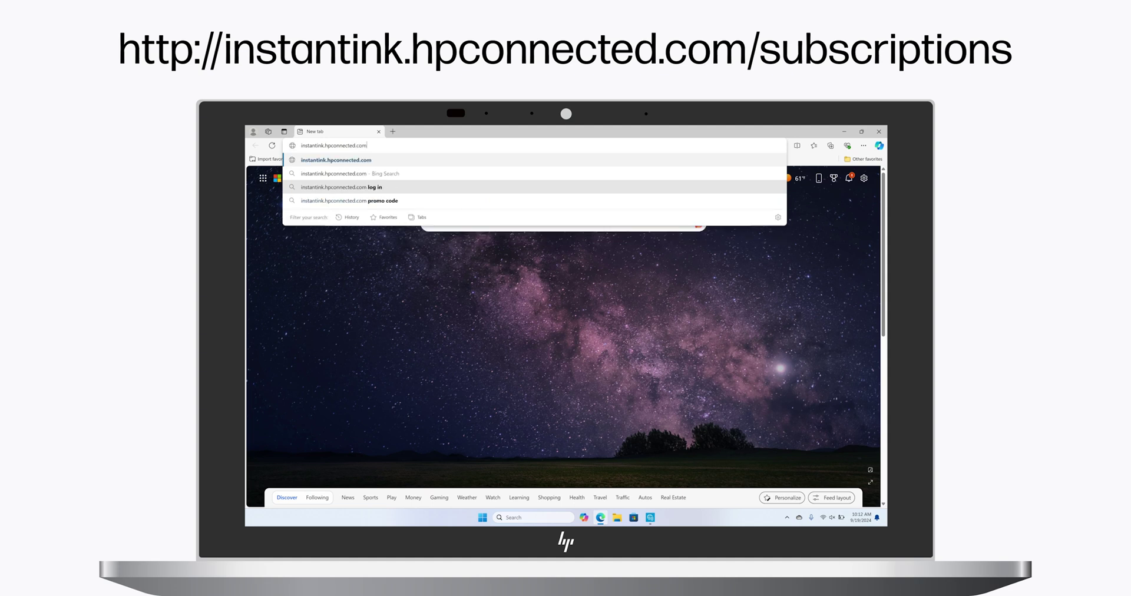
pyautogui.write('/subs')
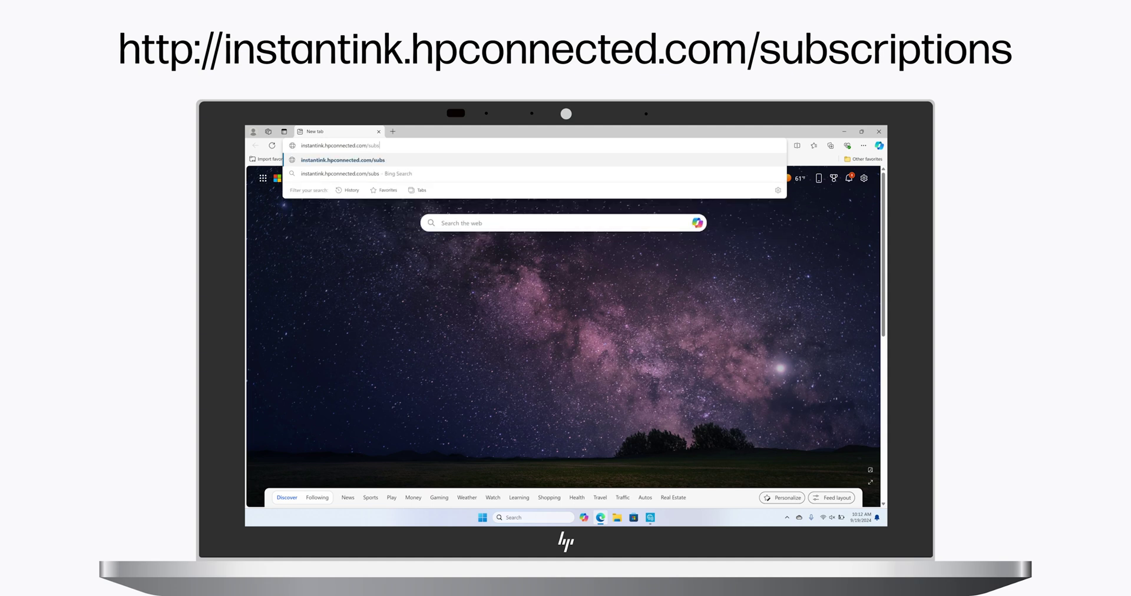
pyautogui.write('criptions')
pyautogui.press('Return')
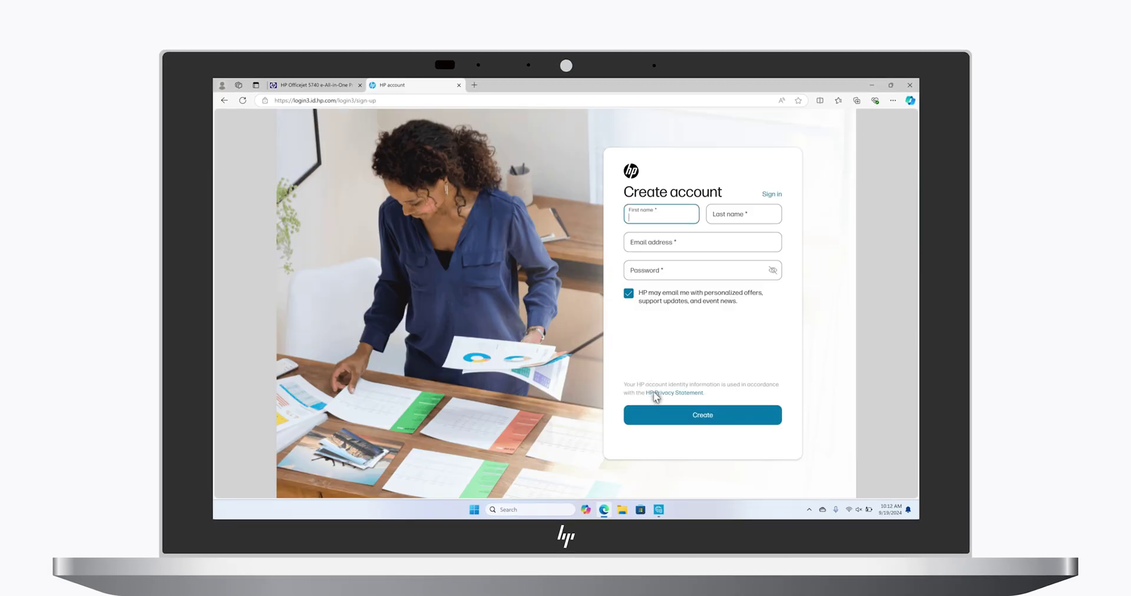
pyautogui.write('John')
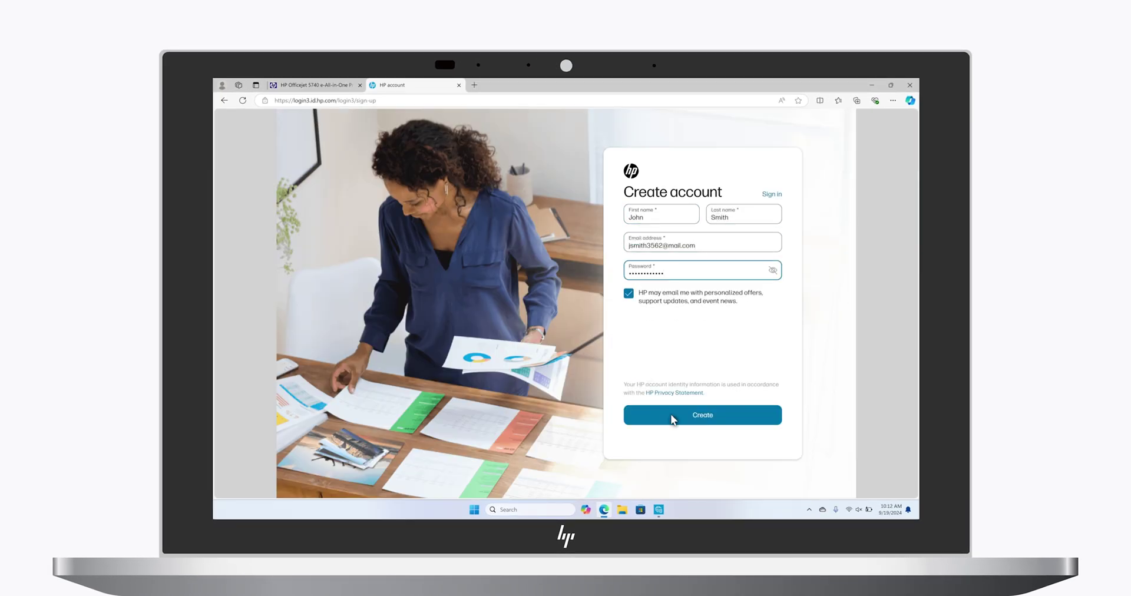
pyautogui.click(671, 415)
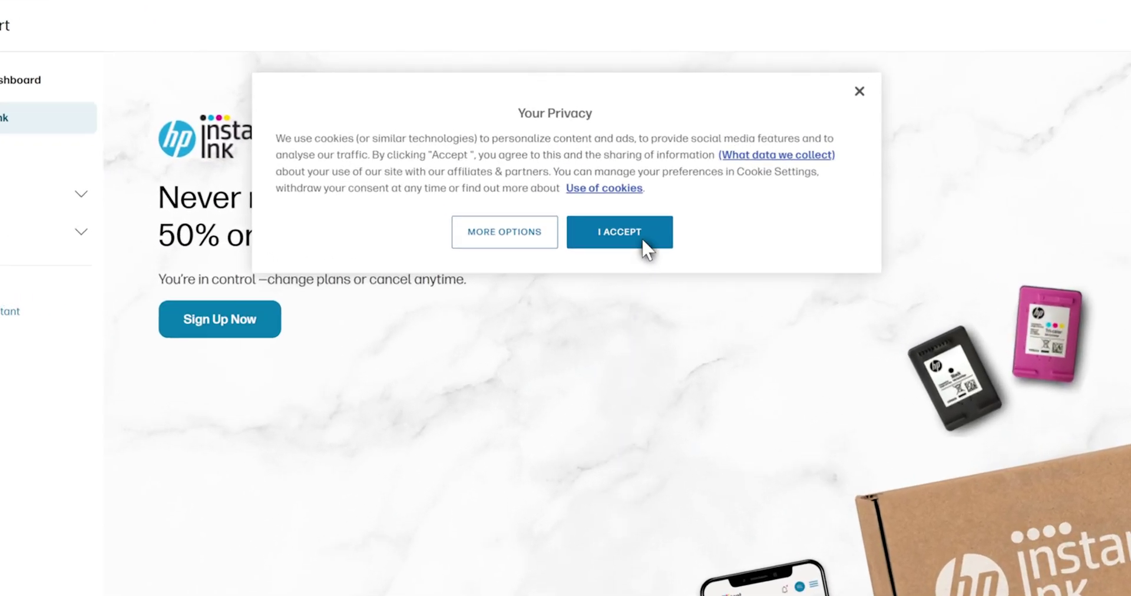
# Accept the privacy banner, sign up for Instant Ink, and agree to automatic firmware updates
pyautogui.click(624, 237)
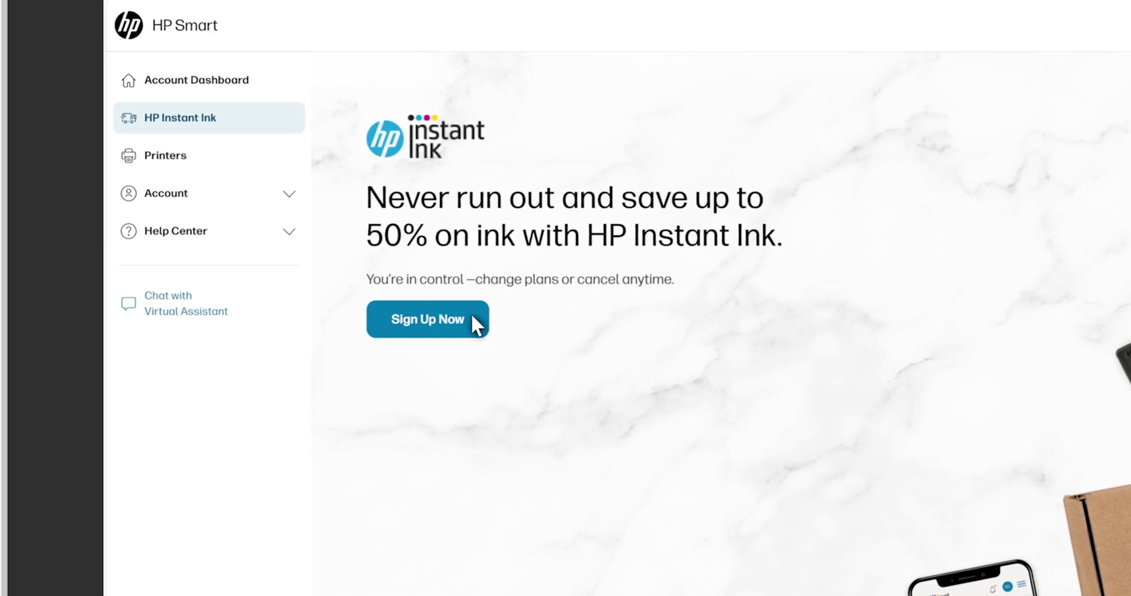
pyautogui.click(471, 316)
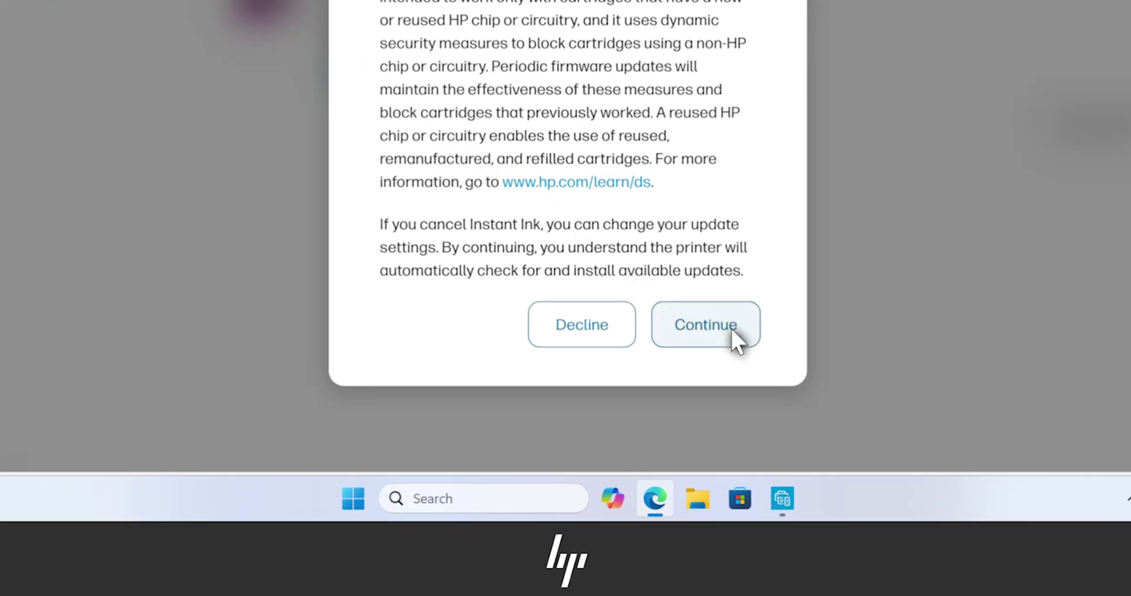
pyautogui.click(731, 329)
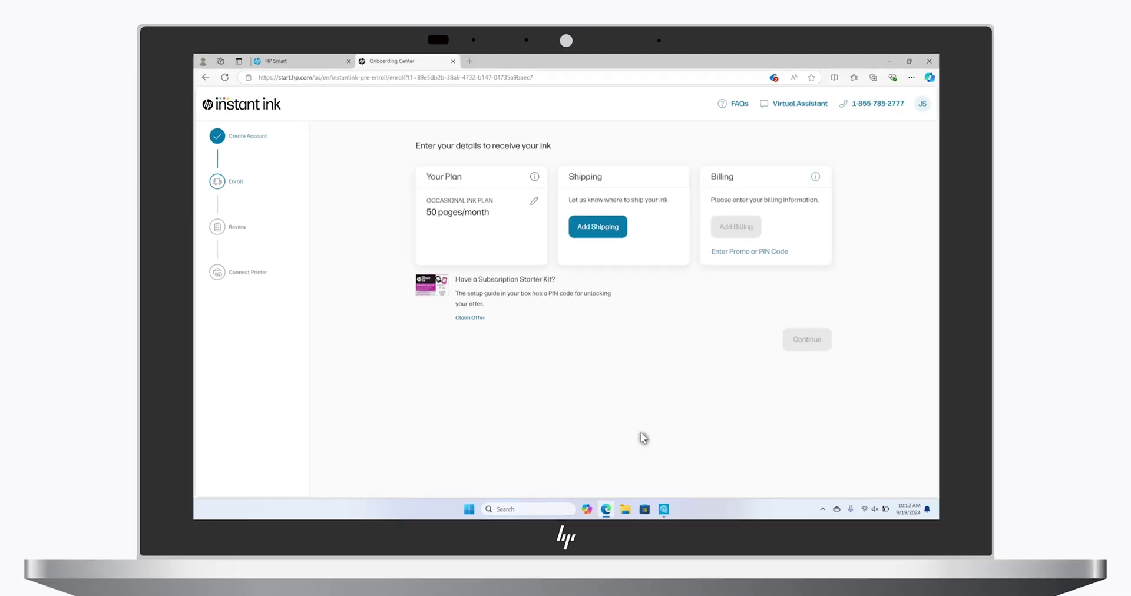